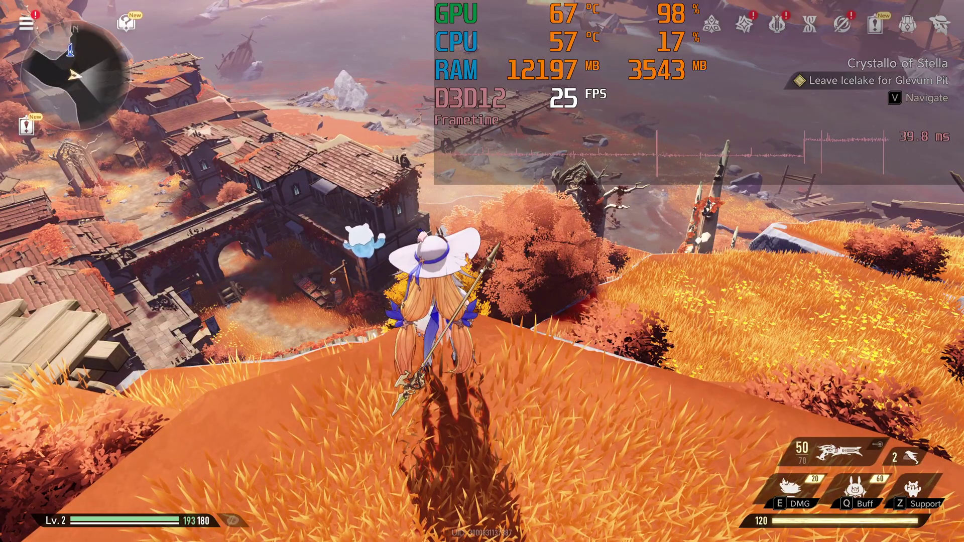
- Open the Display graphics settings and scroll through the Extremely Low shadow, effects, crowd and texture options
{"action": "key", "text": "Escape"}
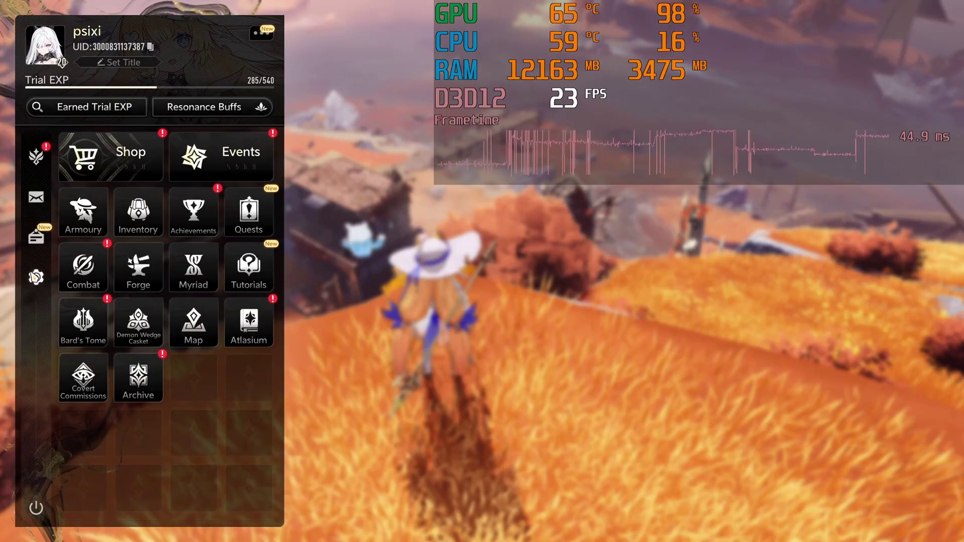
{"action": "left_click", "coordinate": [36, 278]}
{"action": "left_click", "coordinate": [239, 15]}
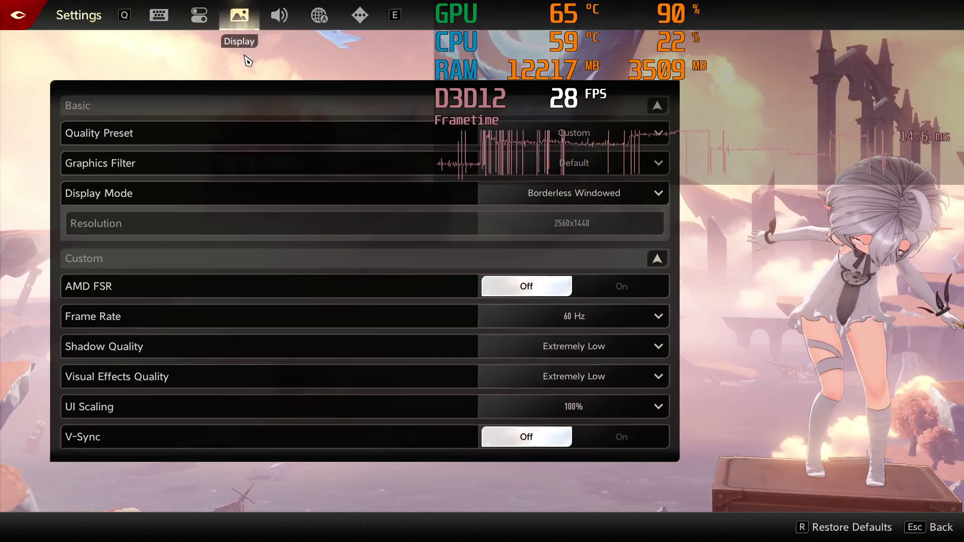
{"action": "left_click_drag", "start_coordinate": [394, 316], "coordinate": [394, 103]}
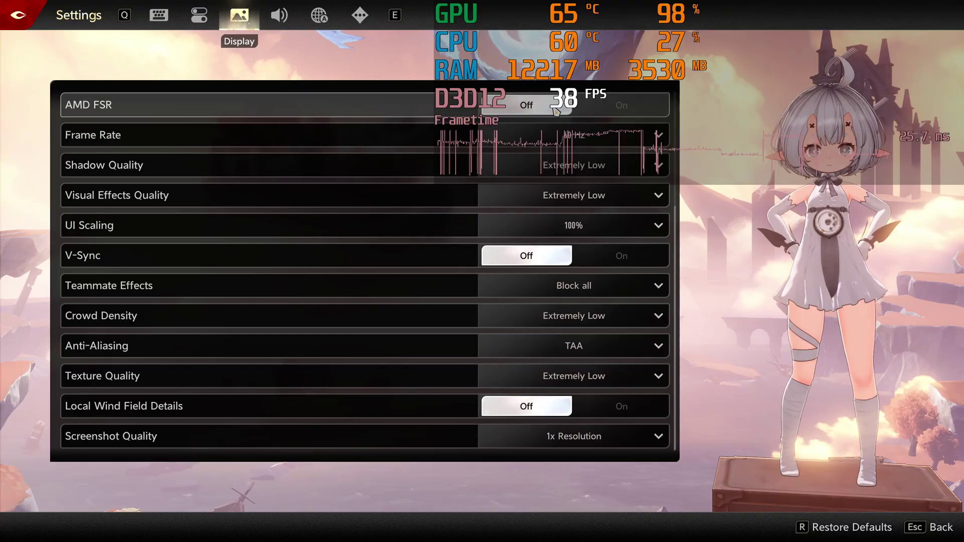
{"action": "scroll", "coordinate": [398, 256], "scroll_direction": "down", "scroll_amount": 1}
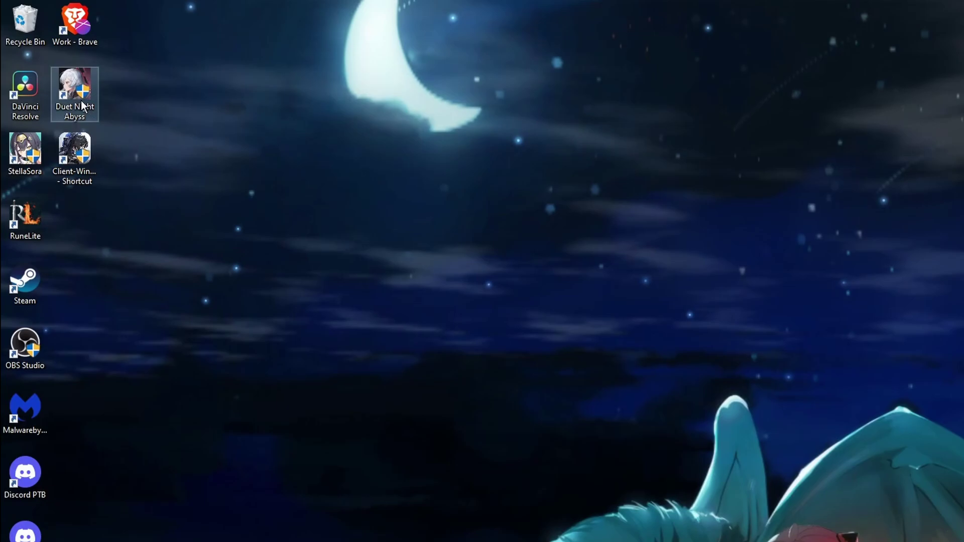
- From the game shortcut's folder, browse to DNA Game\EM\Saved\Config\WindowsNoEditor and bring up Engine's options
{"action": "right_click", "coordinate": [83, 101]}
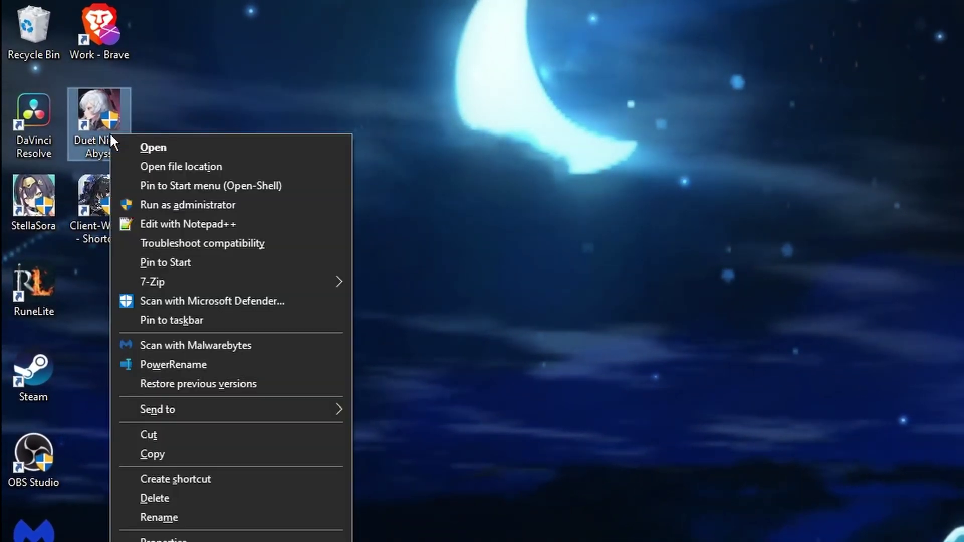
{"action": "left_click", "coordinate": [134, 159]}
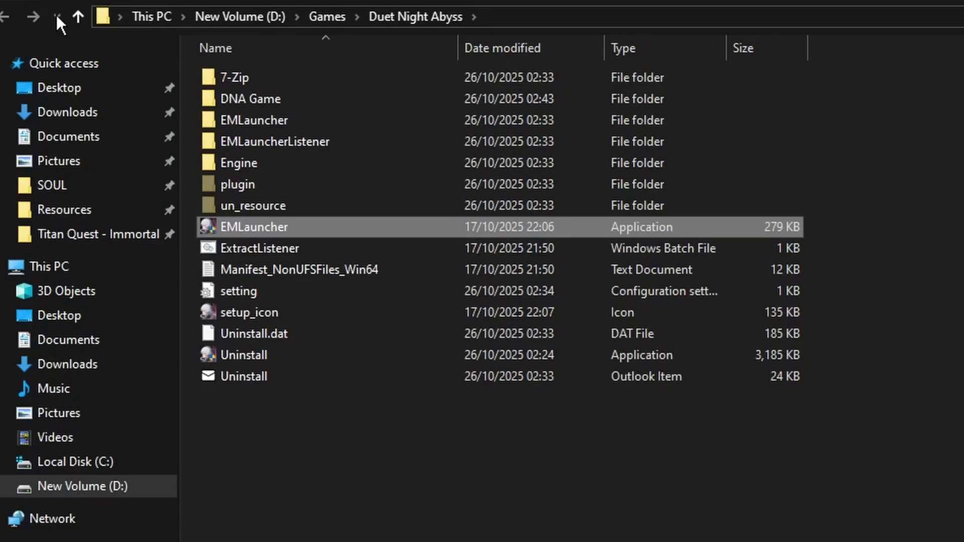
{"action": "double_click", "coordinate": [277, 103]}
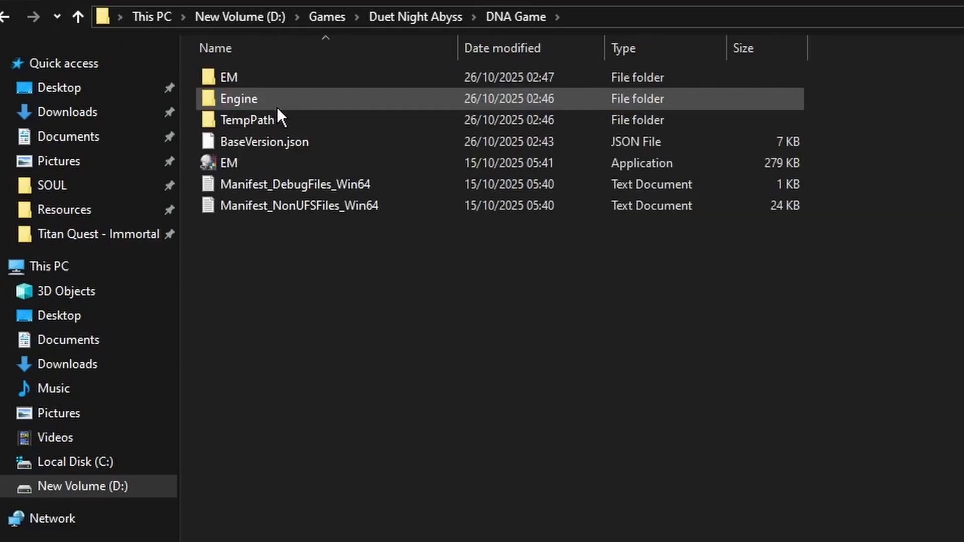
{"action": "double_click", "coordinate": [278, 78]}
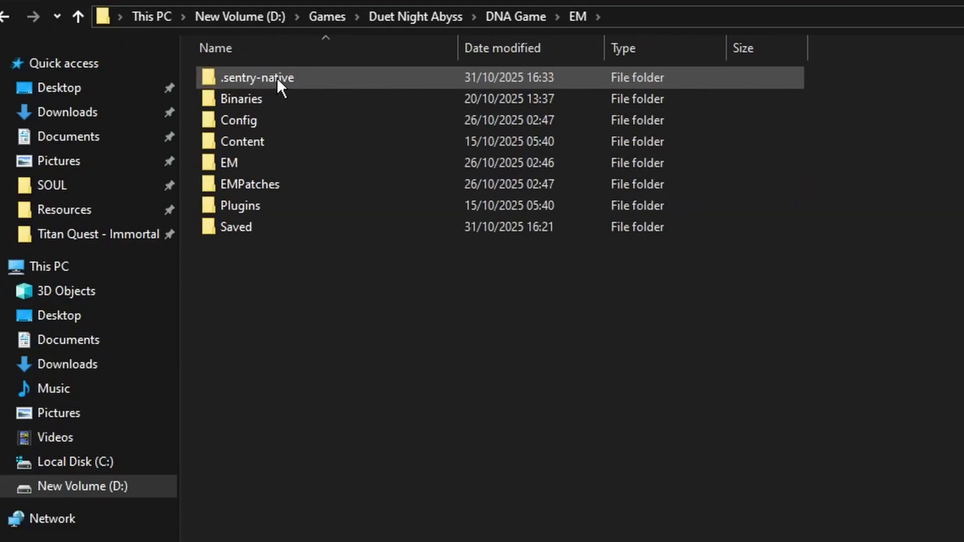
{"action": "double_click", "coordinate": [280, 224]}
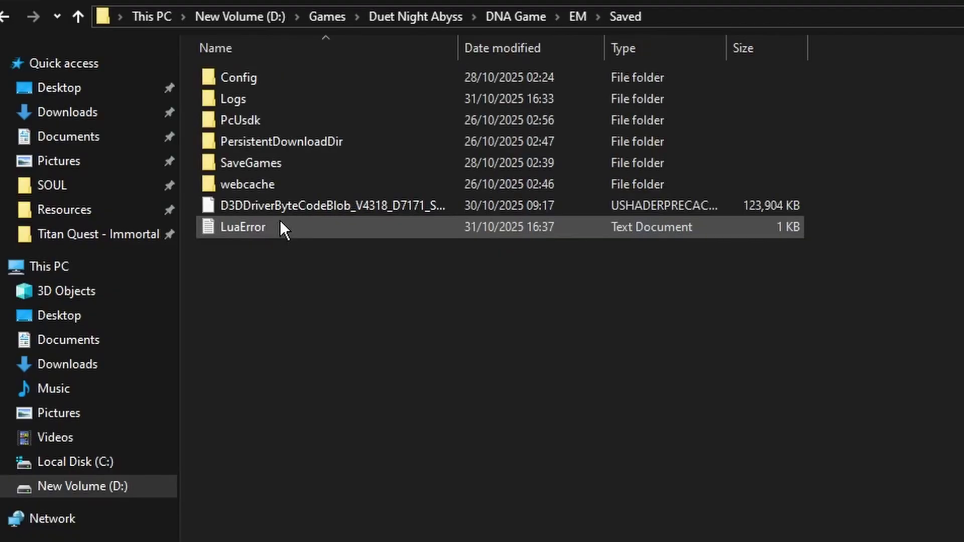
{"action": "double_click", "coordinate": [283, 83]}
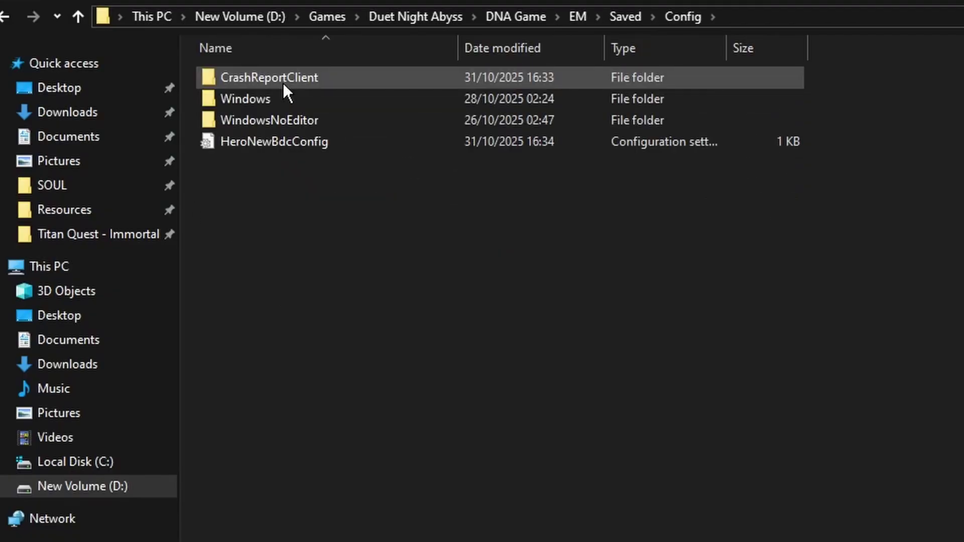
{"action": "double_click", "coordinate": [299, 125]}
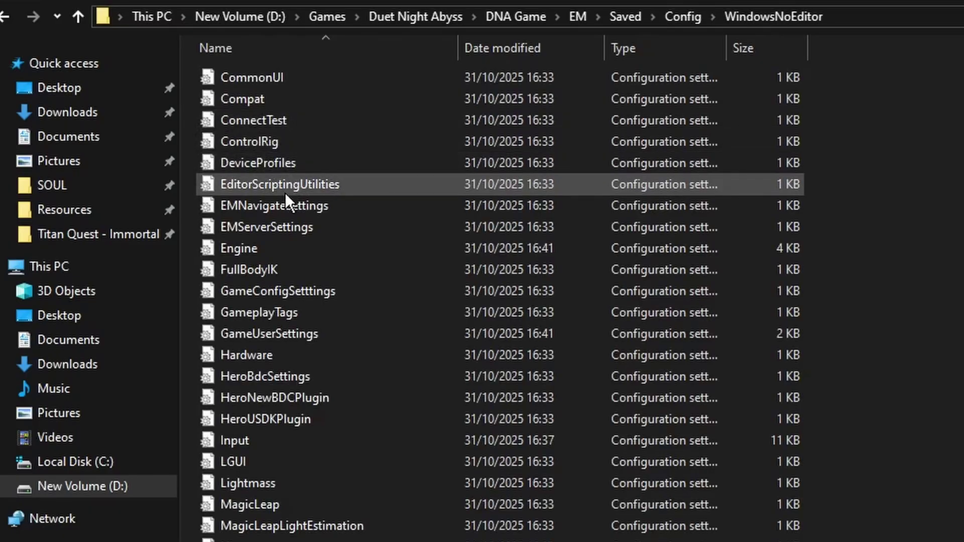
{"action": "right_click", "coordinate": [274, 241]}
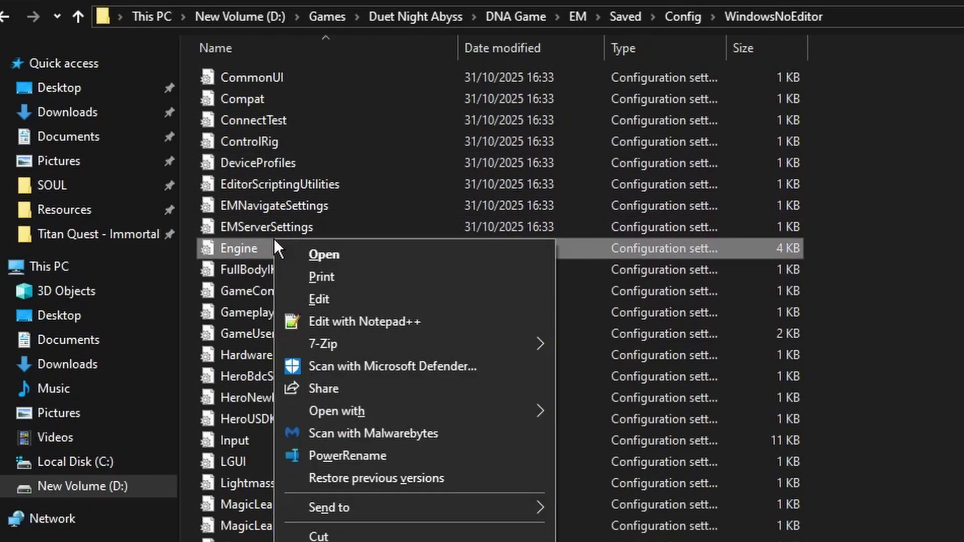
- Open Engine.ini as text and add a blank line before the WindowsApplication.Accessibility section
{"action": "left_click", "coordinate": [321, 298]}
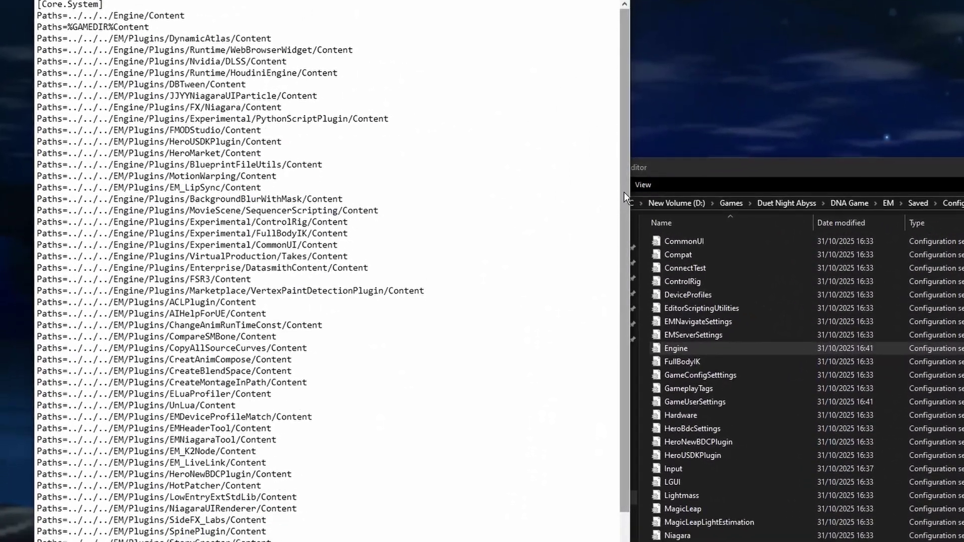
{"action": "scroll", "coordinate": [550, 185], "scroll_direction": "down", "scroll_amount": 9}
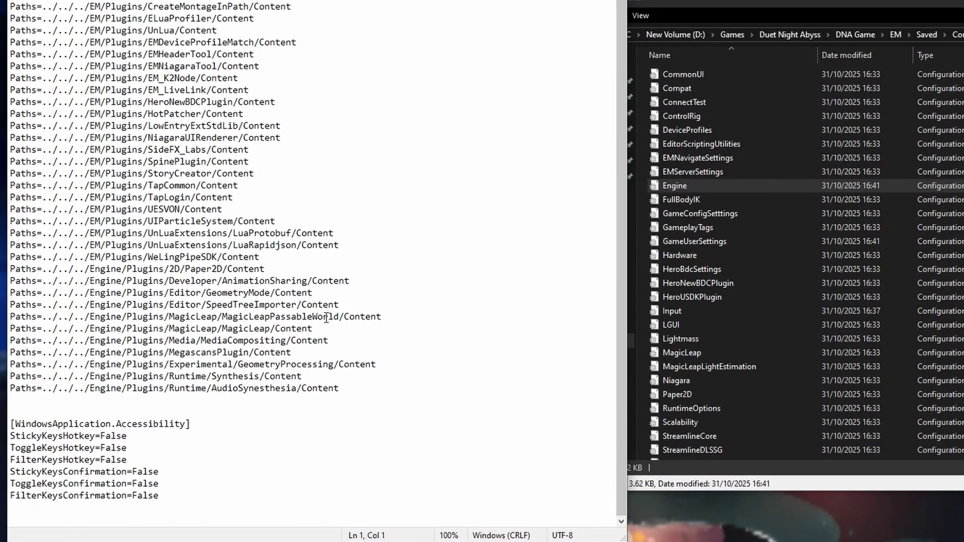
{"action": "left_click_drag", "start_coordinate": [340, 389], "coordinate": [10, 388]}
{"action": "left_click", "coordinate": [49, 411]}
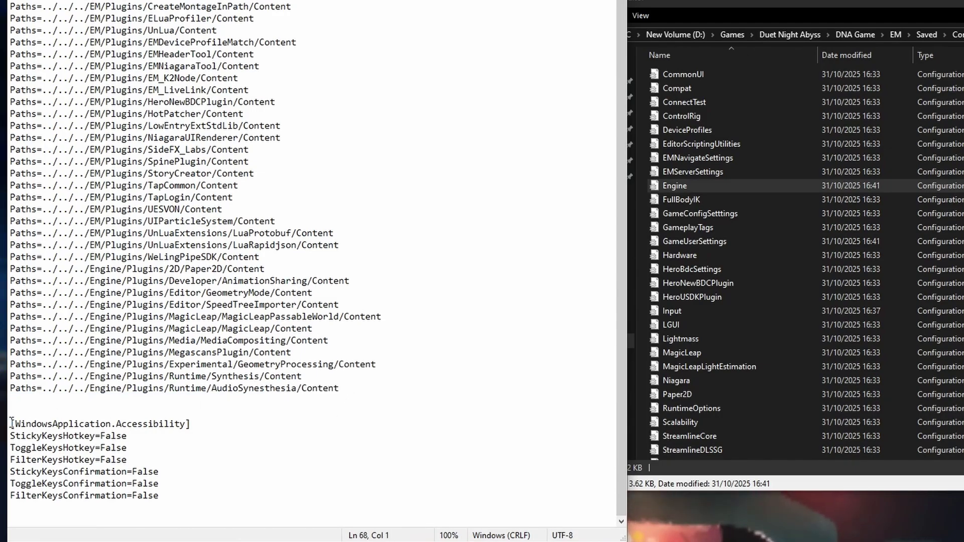
{"action": "left_click_drag", "start_coordinate": [11, 423], "coordinate": [206, 423]}
{"action": "left_click", "coordinate": [90, 406]}
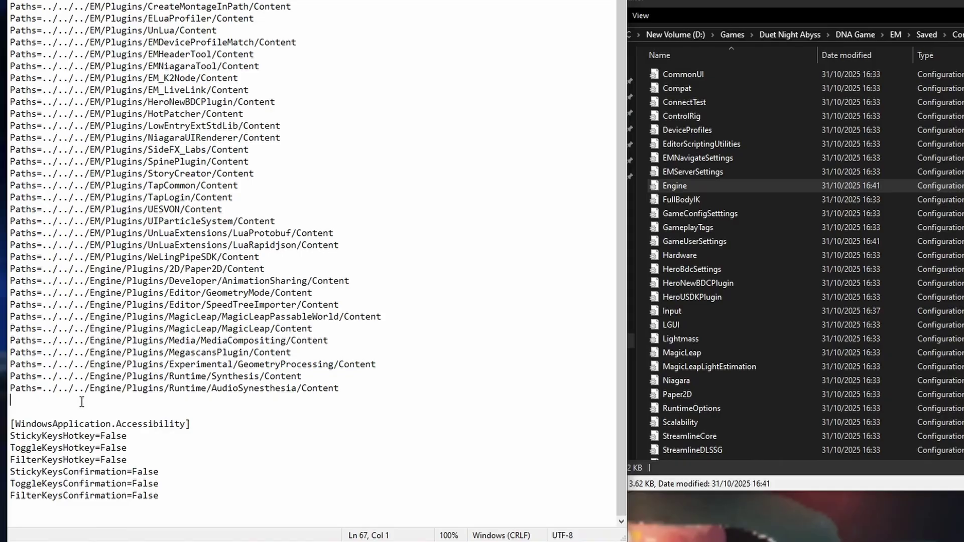
{"action": "key", "text": "Return"}
- Paste the low-spec renderersettings block there, then close Engine.ini
{"action": "right_click", "coordinate": [18, 413]}
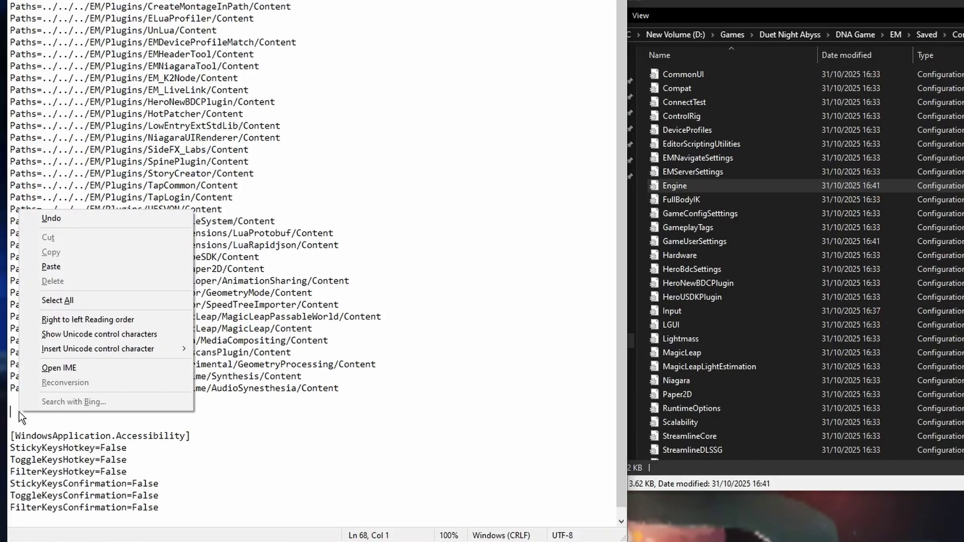
{"action": "left_click", "coordinate": [71, 266]}
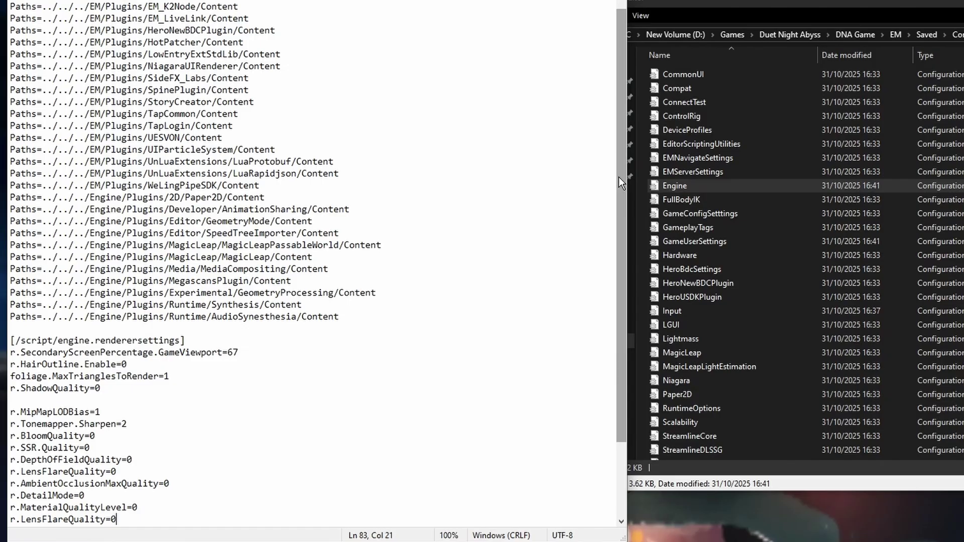
{"action": "scroll", "coordinate": [620, 181], "scroll_direction": "down", "scroll_amount": 2}
{"action": "scroll", "coordinate": [631, 221], "scroll_direction": "down", "scroll_amount": 2}
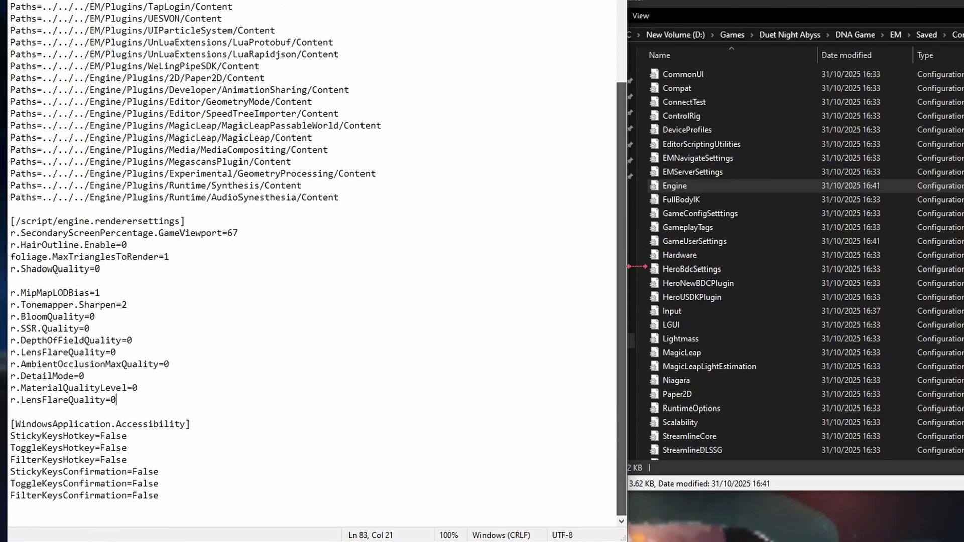
{"action": "left_click", "coordinate": [41, 412]}
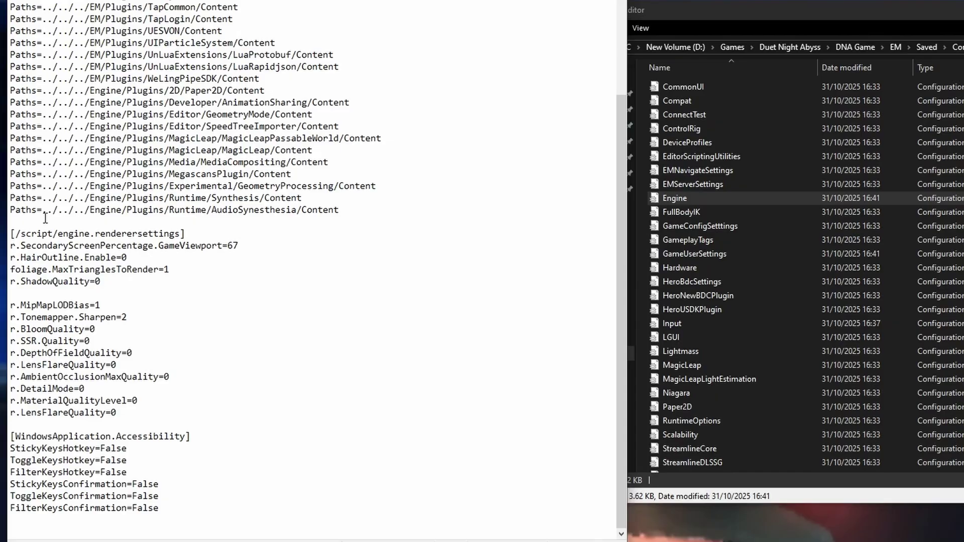
{"action": "left_click", "coordinate": [18, 24]}
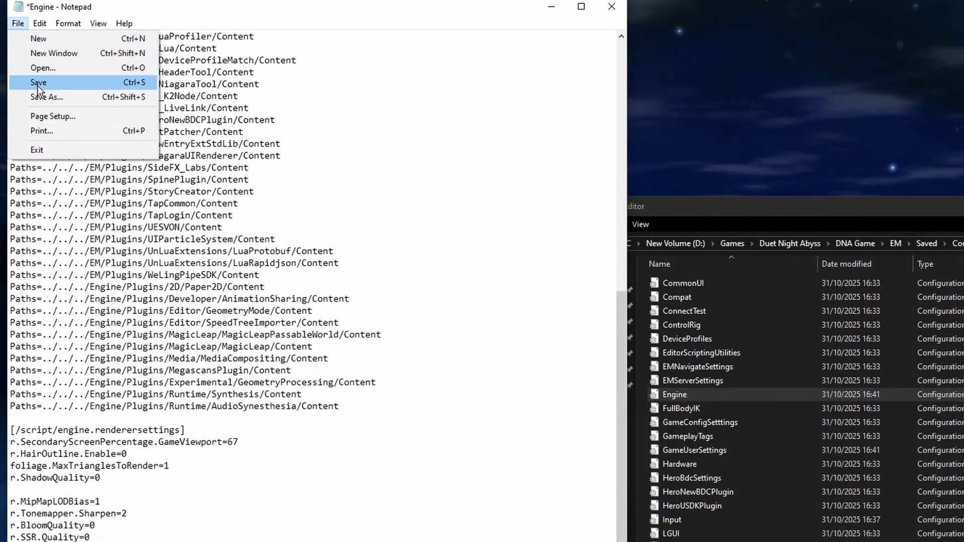
{"action": "left_click", "coordinate": [620, 10]}
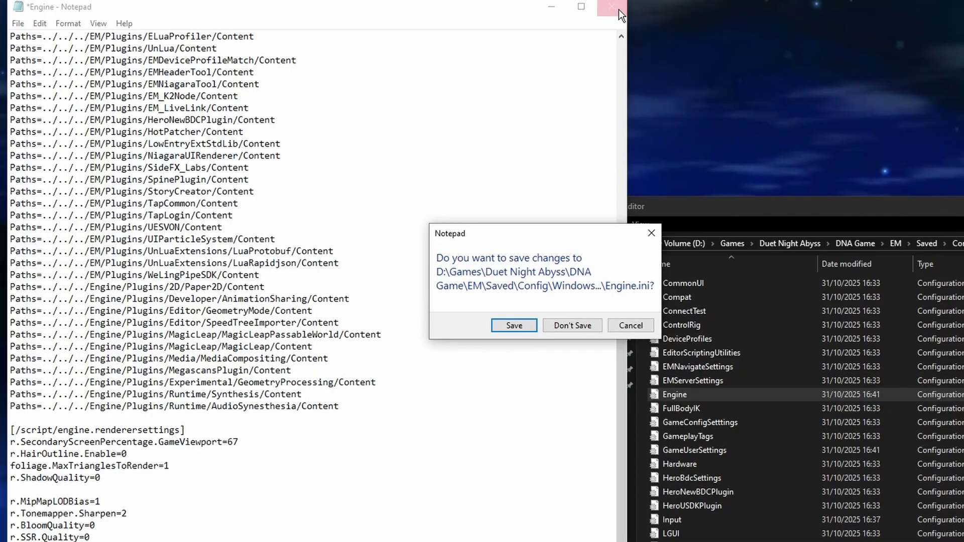
- Discard the edits, copy Engine to the desktop, reopen it and highlight SecondaryScreenPercentage.GameViewport=67
{"action": "left_click", "coordinate": [571, 330]}
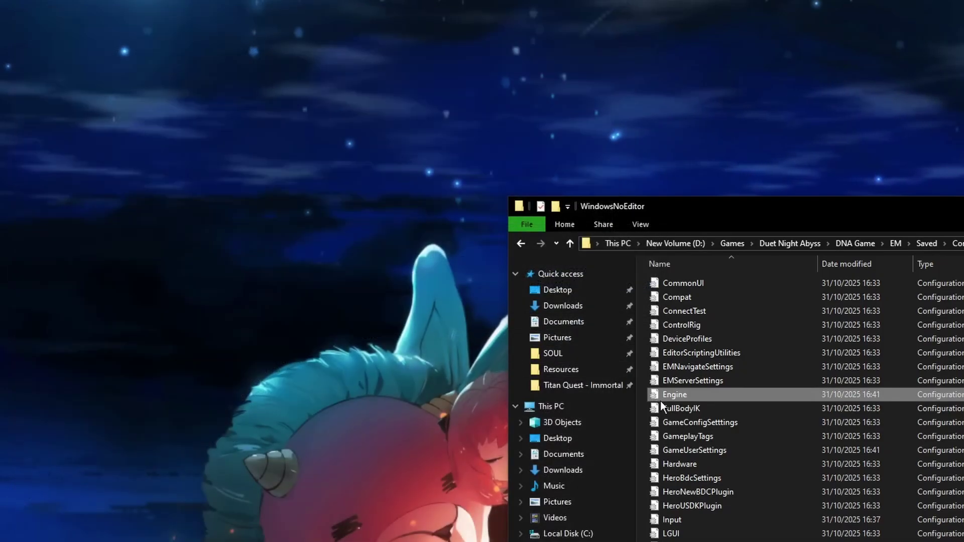
{"action": "left_click_drag", "start_coordinate": [681, 399], "coordinate": [710, 392]}
{"action": "double_click", "coordinate": [710, 393]}
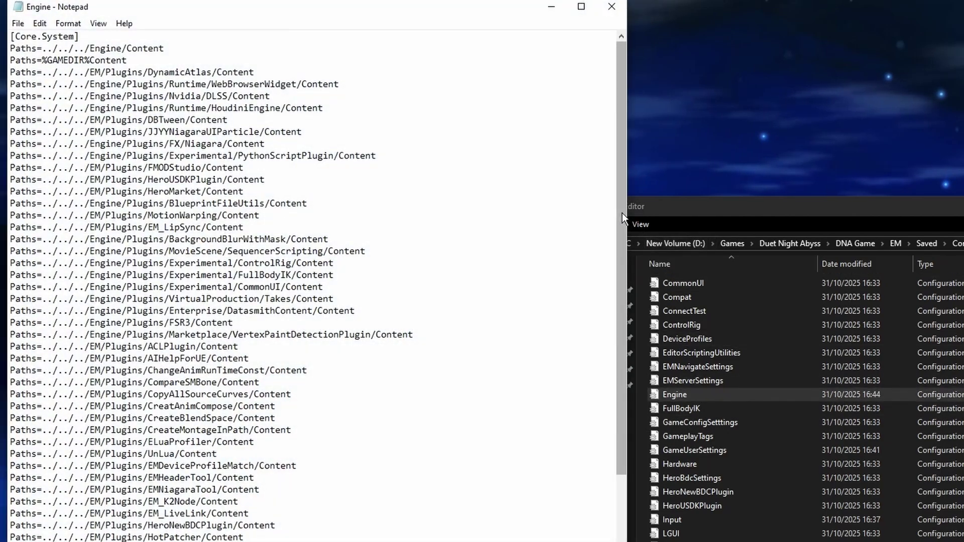
{"action": "left_click_drag", "start_coordinate": [621, 212], "coordinate": [658, 463]}
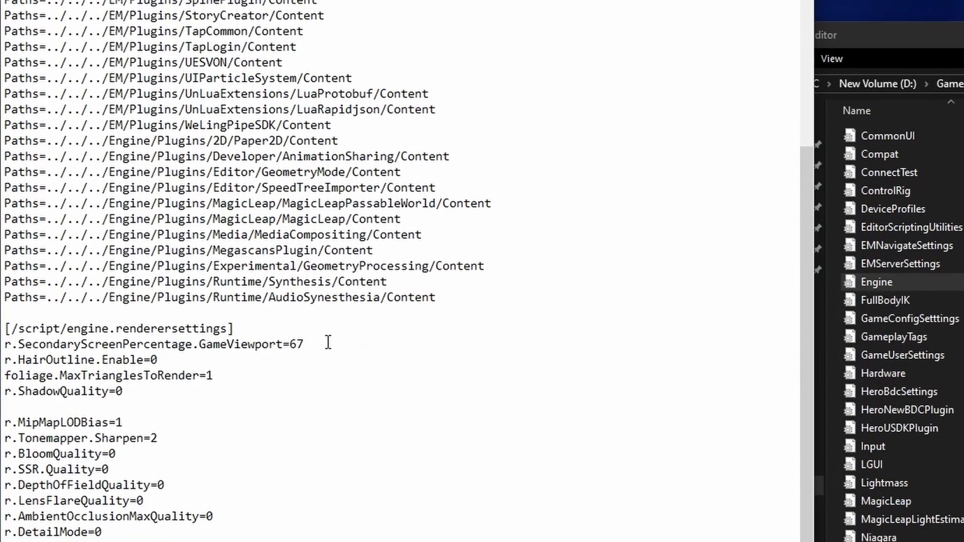
{"action": "left_click_drag", "start_coordinate": [301, 344], "coordinate": [7, 345]}
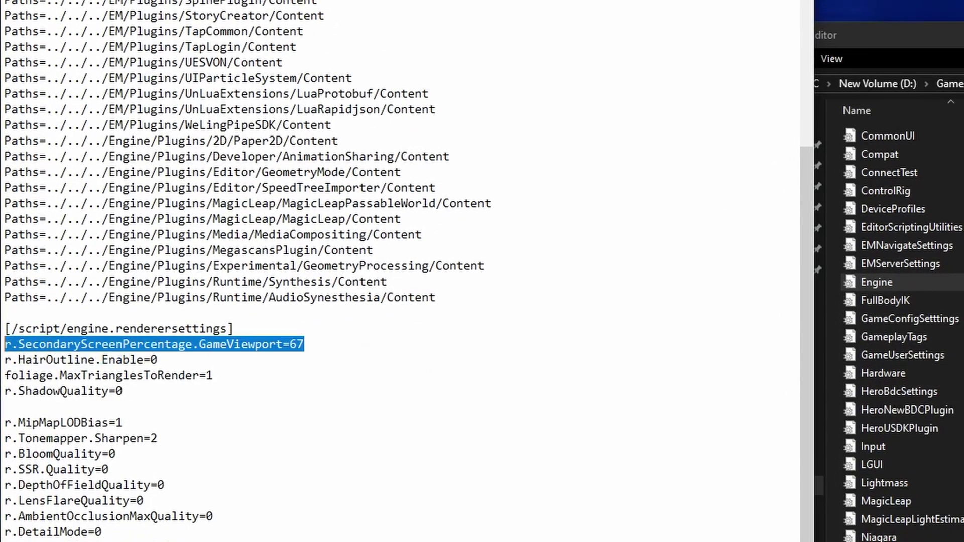
- Highlight the r.HairOutline.Enable=0, foliage.MaxTrianglesToRender=1 and r.ShadowQuality=0 lines in Engine.ini
{"action": "left_click", "coordinate": [297, 355]}
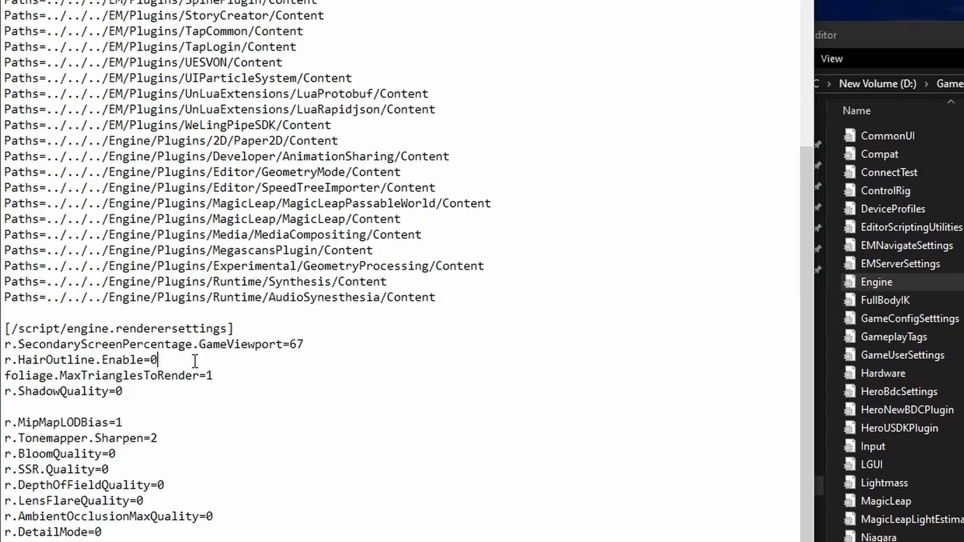
{"action": "key", "text": "ctrl+shift+Left"}
{"action": "key", "text": "ctrl+shift+Left"}
{"action": "key", "text": "ctrl+shift+Left"}
{"action": "key", "text": "ctrl+shift+Left"}
{"action": "key", "text": "Home"}
{"action": "key", "text": "Down"}
{"action": "key", "text": "shift+Up"}
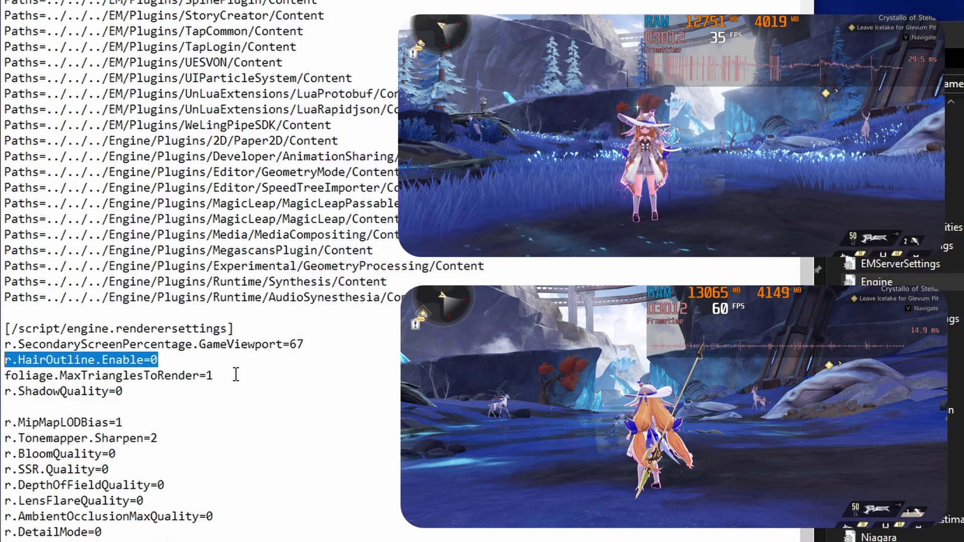
{"action": "left_click_drag", "start_coordinate": [236, 374], "coordinate": [5, 376]}
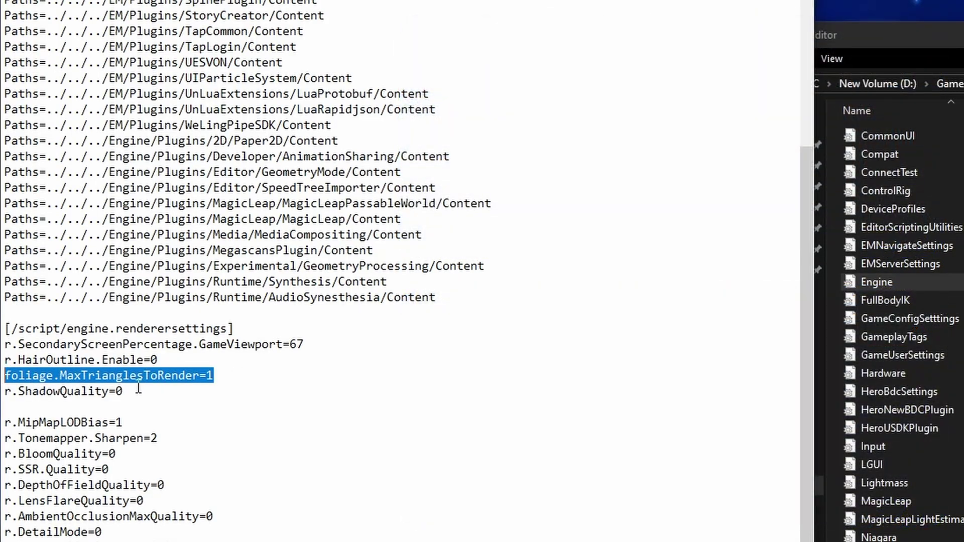
{"action": "left_click_drag", "start_coordinate": [143, 391], "coordinate": [4, 392]}
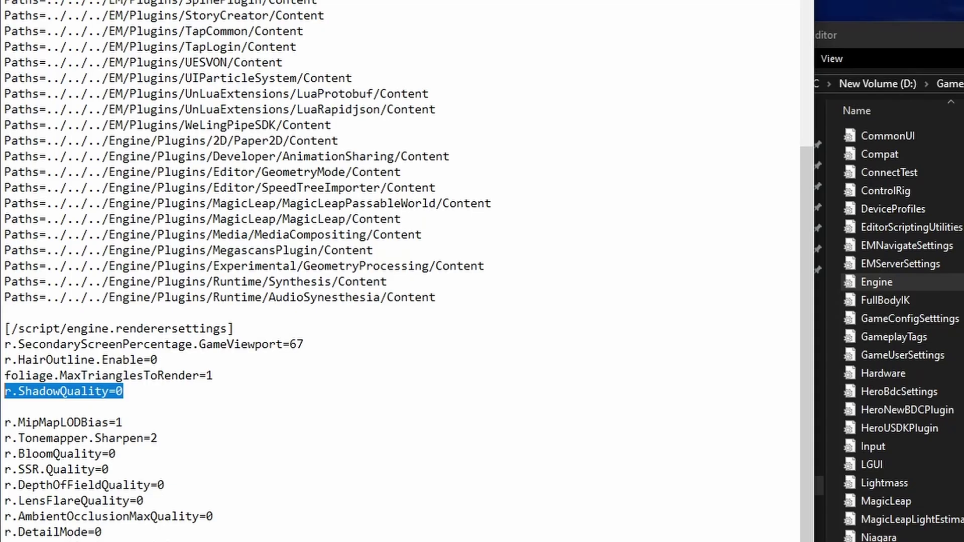
{"action": "left_click", "coordinate": [132, 382]}
{"action": "left_click_drag", "start_coordinate": [153, 390], "coordinate": [4, 360]}
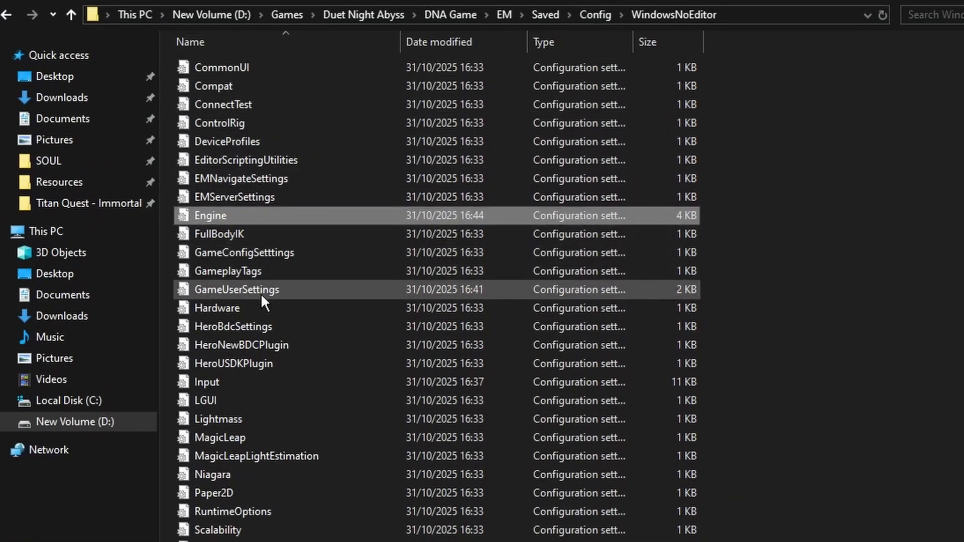
- Open GameUserSettings in Notepad and locate the FullscreenMode=1 line
{"action": "left_click", "coordinate": [261, 296]}
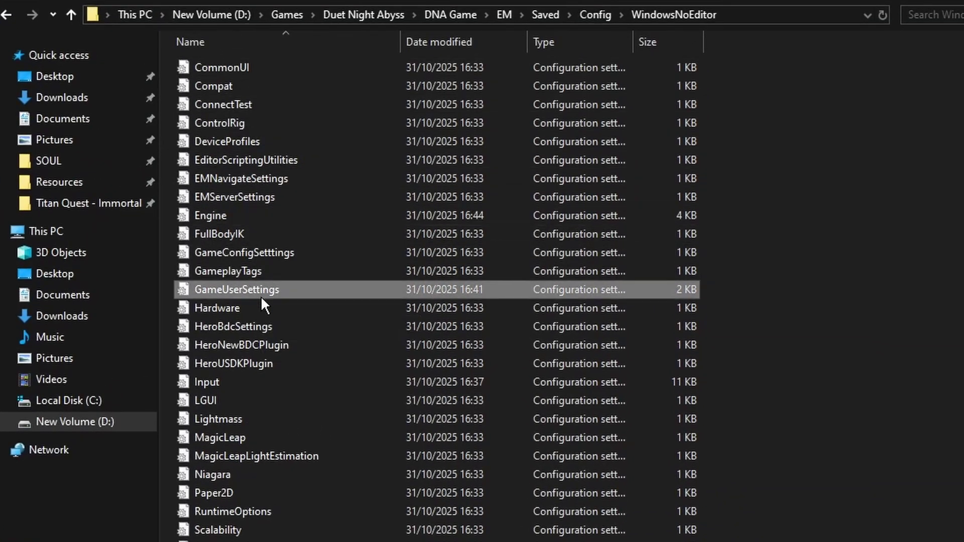
{"action": "right_click", "coordinate": [330, 291]}
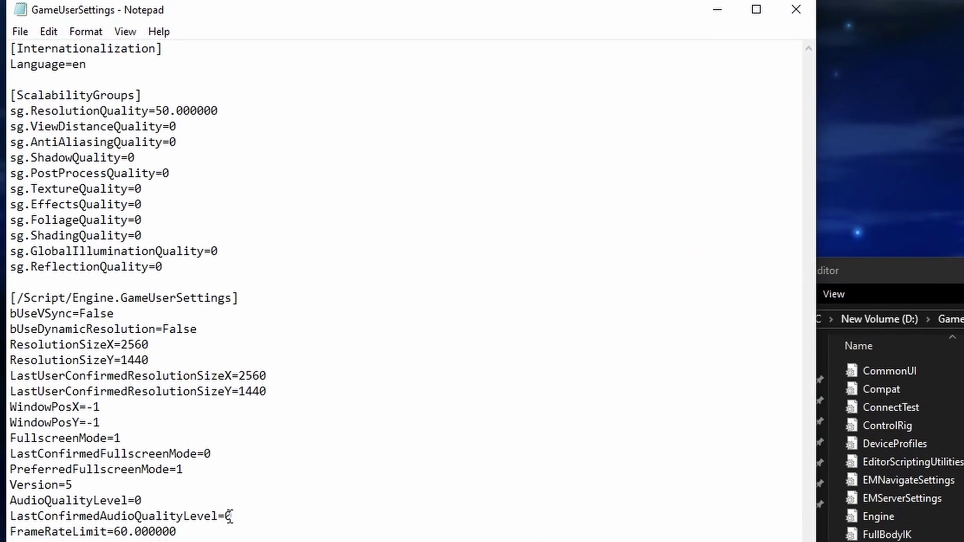
{"action": "left_click_drag", "start_coordinate": [134, 436], "coordinate": [10, 438]}
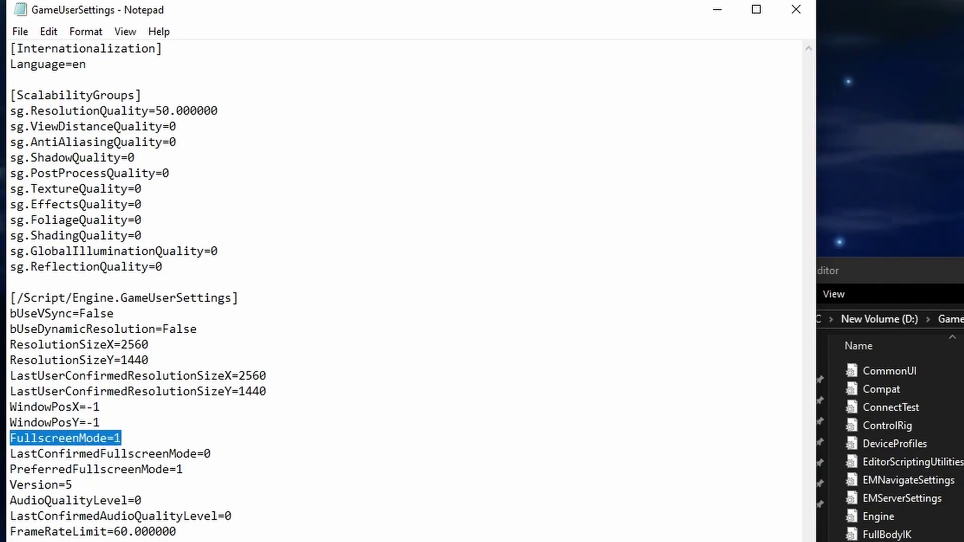
- Change FullscreenMode to 0 and save GameUserSettings
{"action": "left_click", "coordinate": [162, 436]}
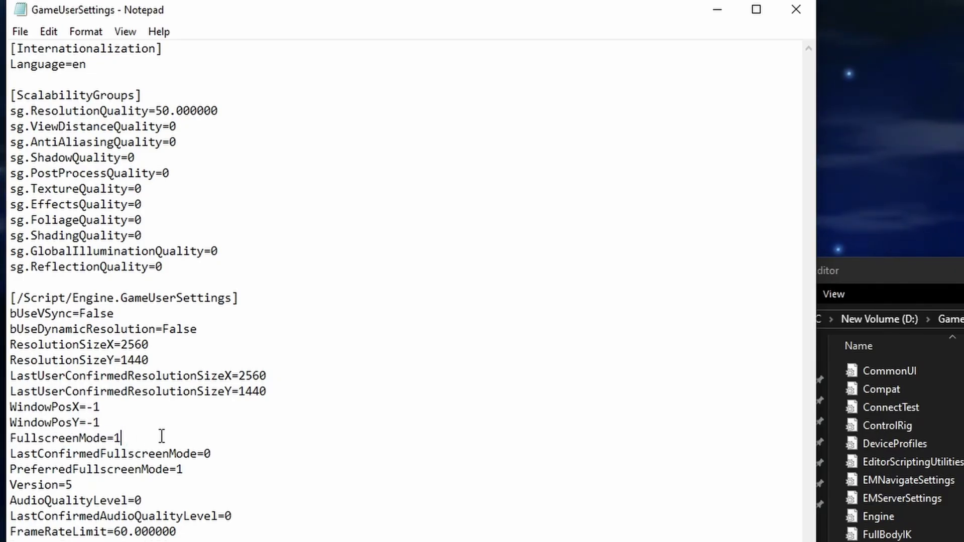
{"action": "key", "text": "BackSpace"}
{"action": "type", "text": "0"}
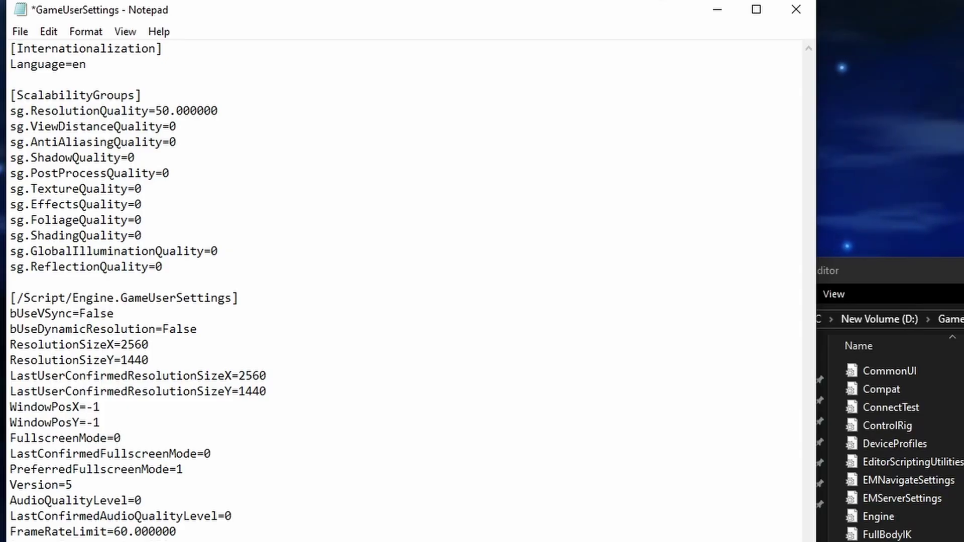
{"action": "left_click_drag", "start_coordinate": [137, 439], "coordinate": [109, 438]}
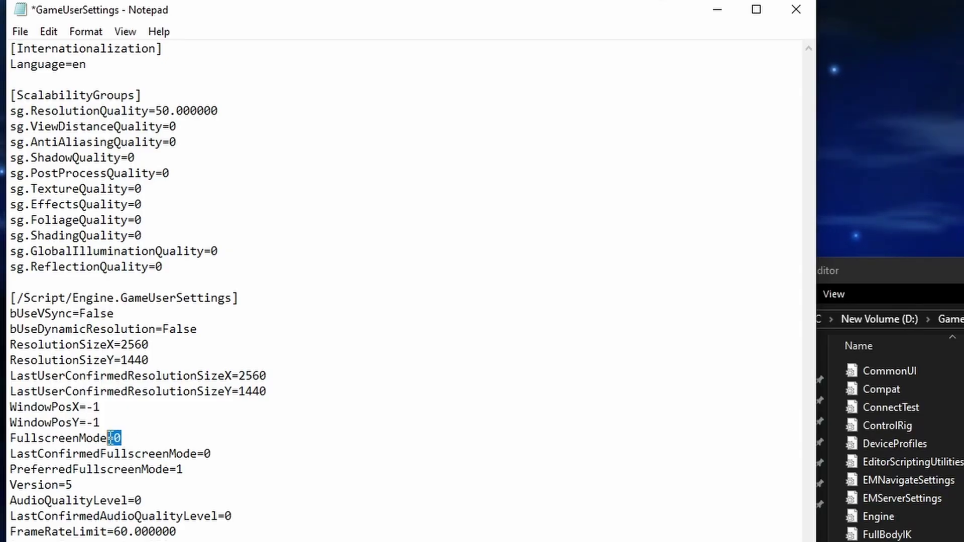
{"action": "left_click", "coordinate": [78, 125]}
{"action": "left_click", "coordinate": [20, 32]}
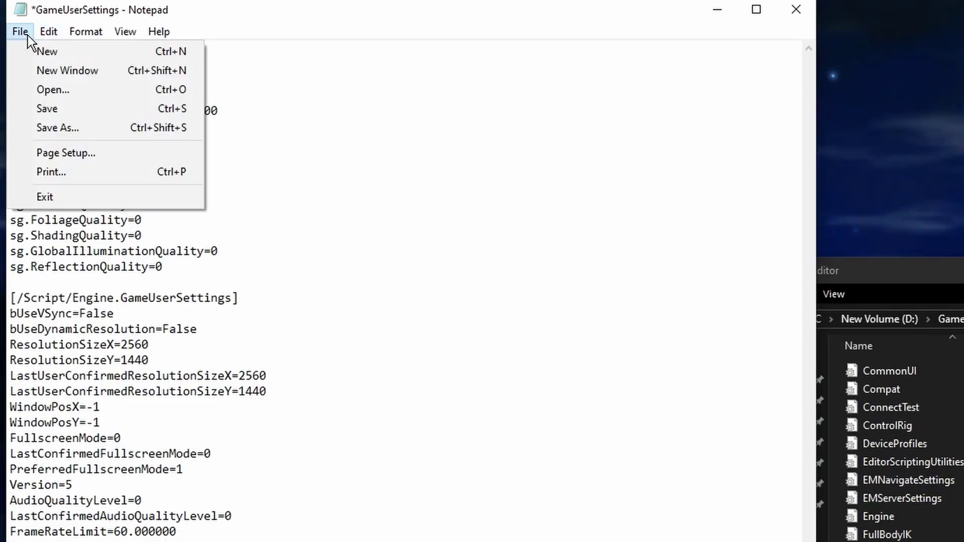
{"action": "left_click", "coordinate": [48, 112]}
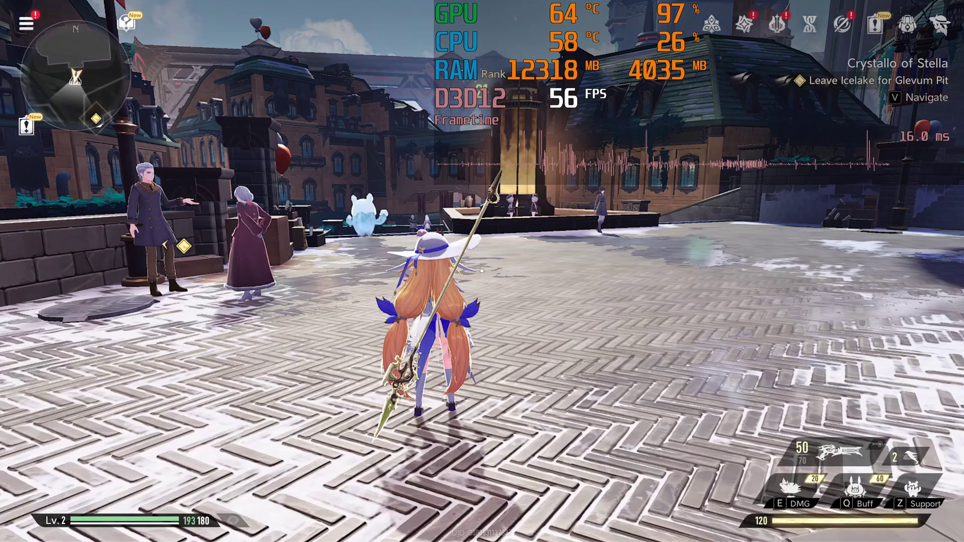
- In the Display graphics settings, replace FilmicSMAA anti-aliasing with TAA
{"action": "key", "text": "Escape"}
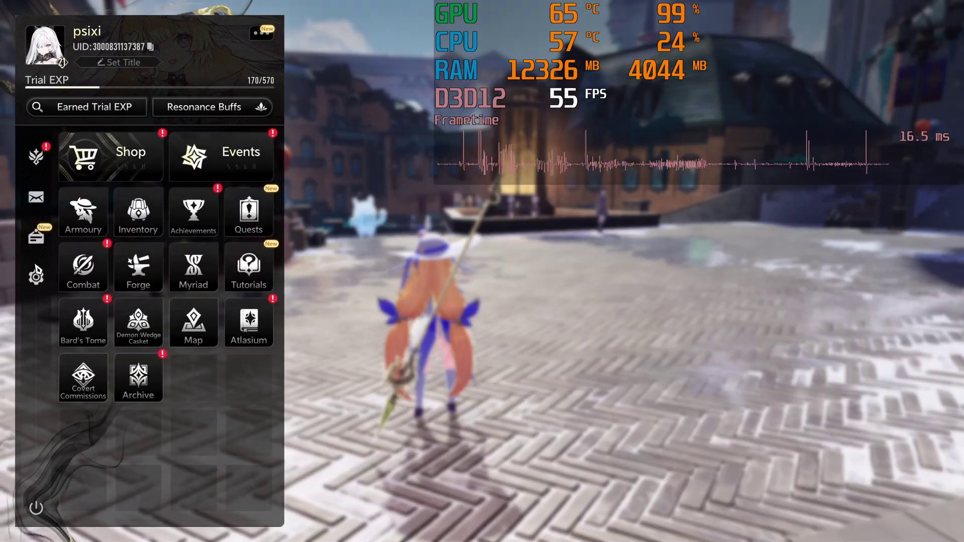
{"action": "left_click", "coordinate": [36, 275]}
{"action": "key", "text": "e"}
{"action": "key", "text": "e"}
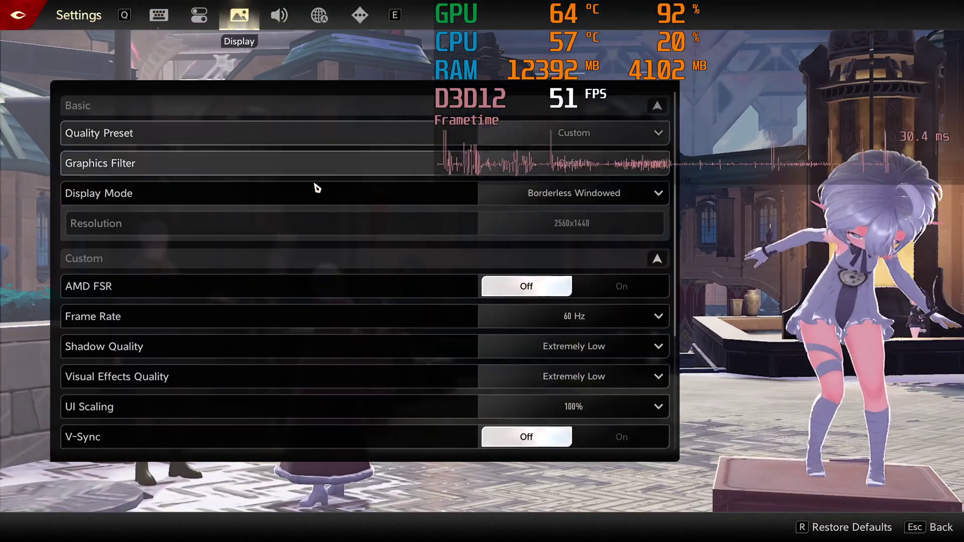
{"action": "scroll", "coordinate": [317, 189], "scroll_direction": "down", "scroll_amount": 3}
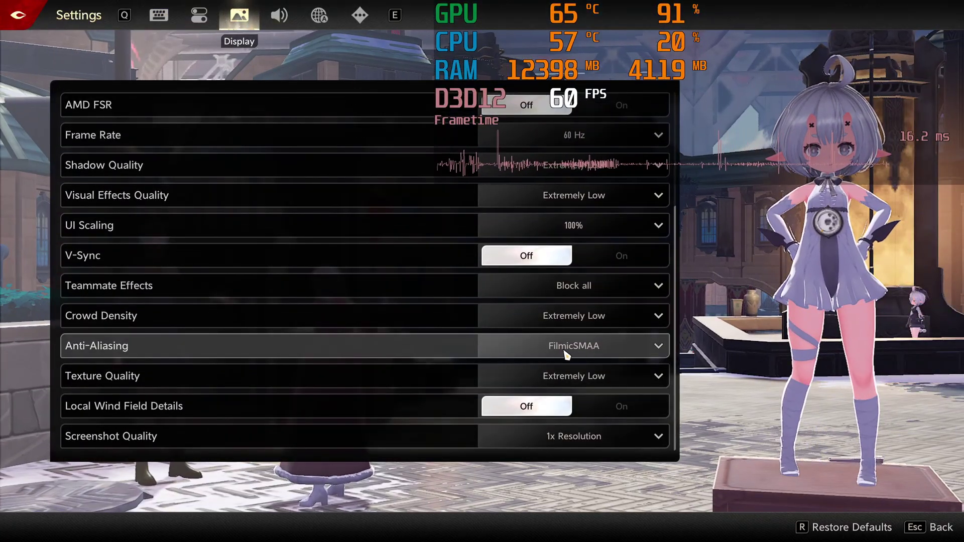
{"action": "left_click", "coordinate": [551, 298]}
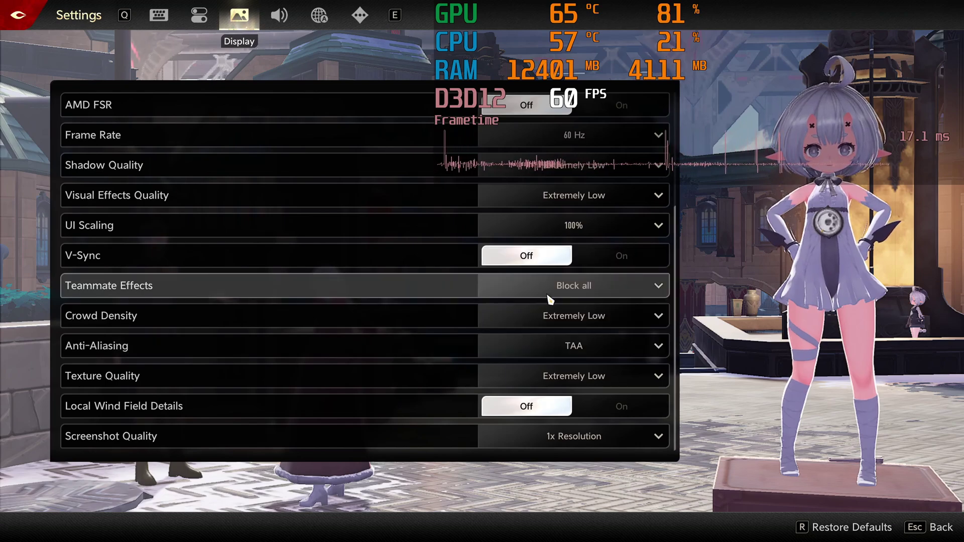